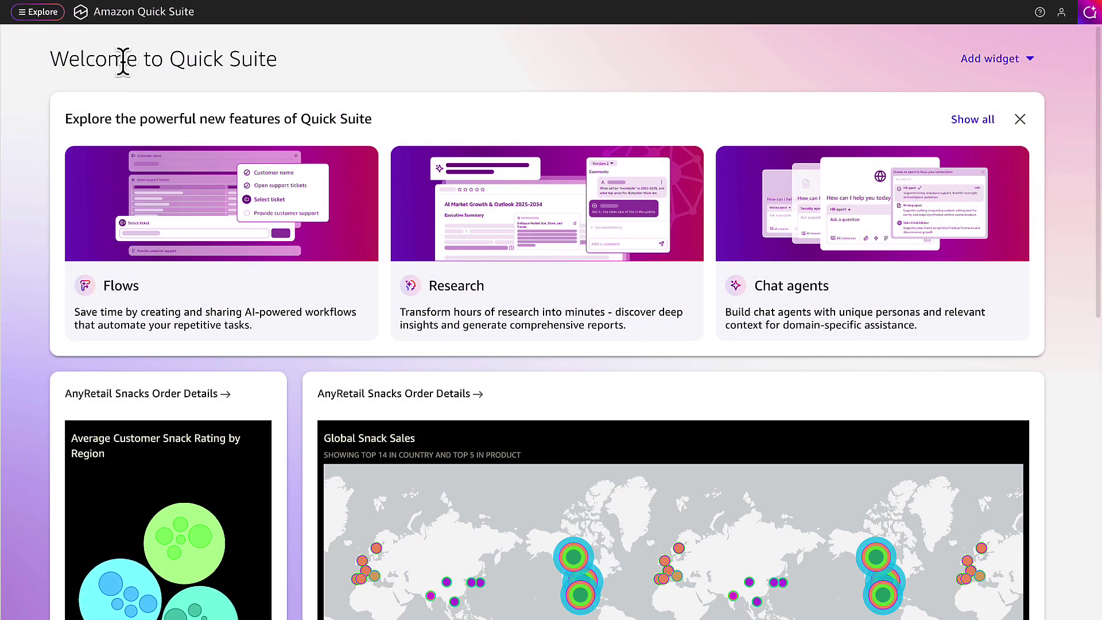
Open the Explore navigation panel and expand Connections to show Integrations and Companions.
click(38, 11)
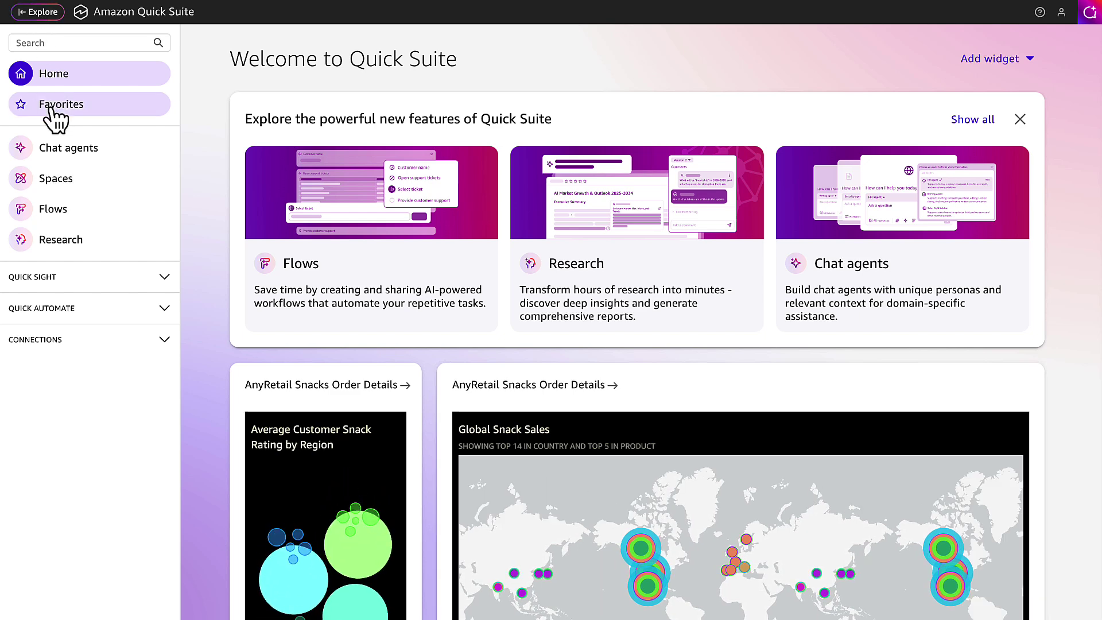
click(121, 339)
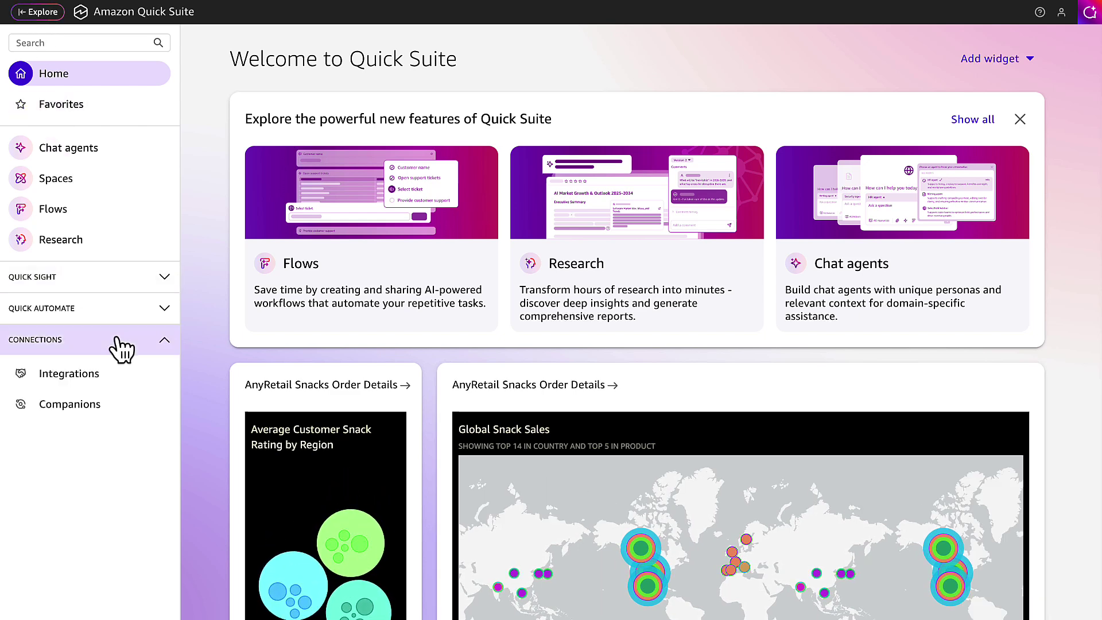
Review the Data and Actions integration tabs, then start a new Asana integration.
click(69, 373)
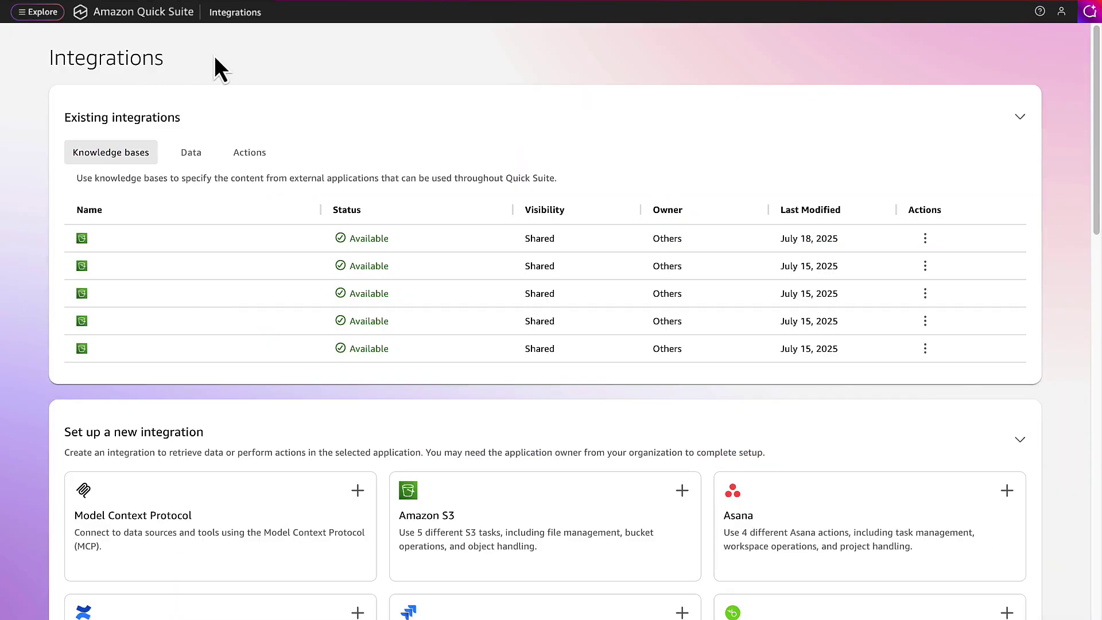
click(192, 153)
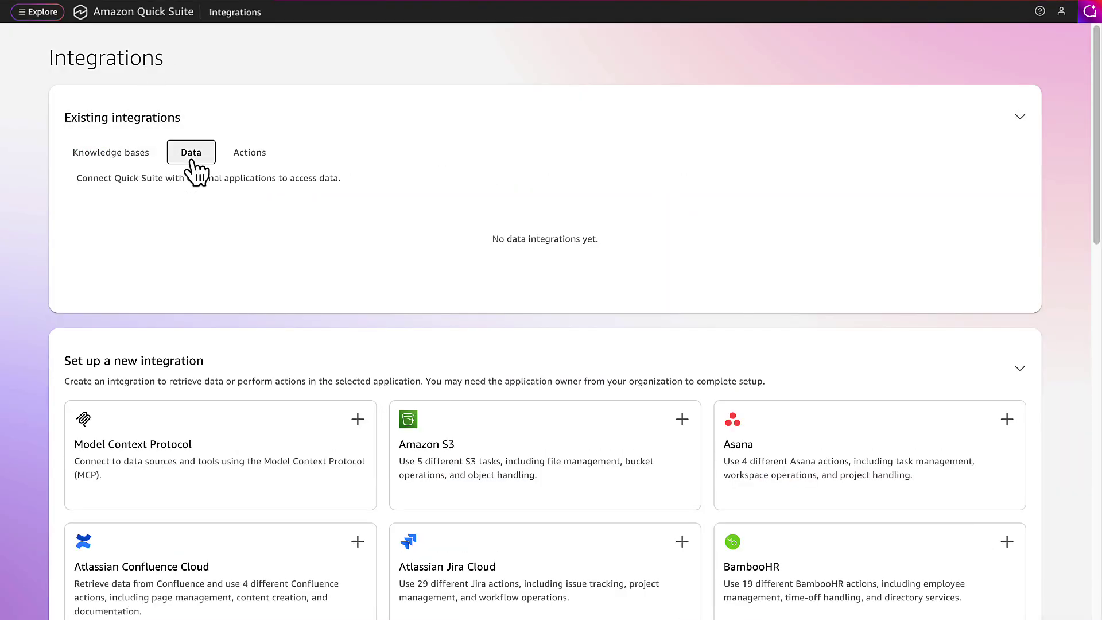
click(249, 156)
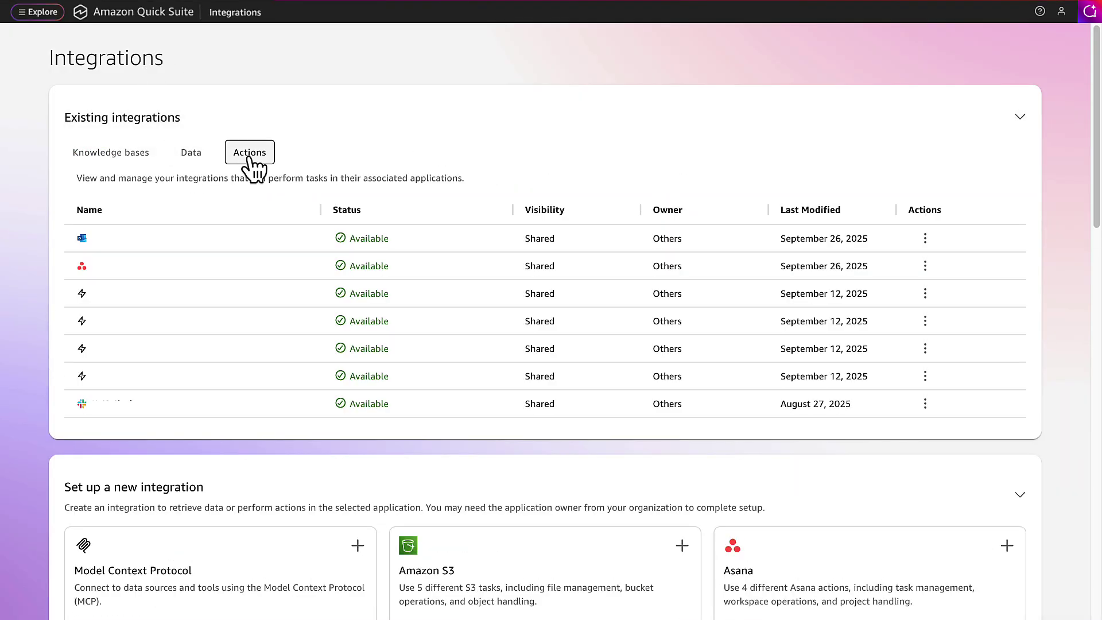
click(139, 156)
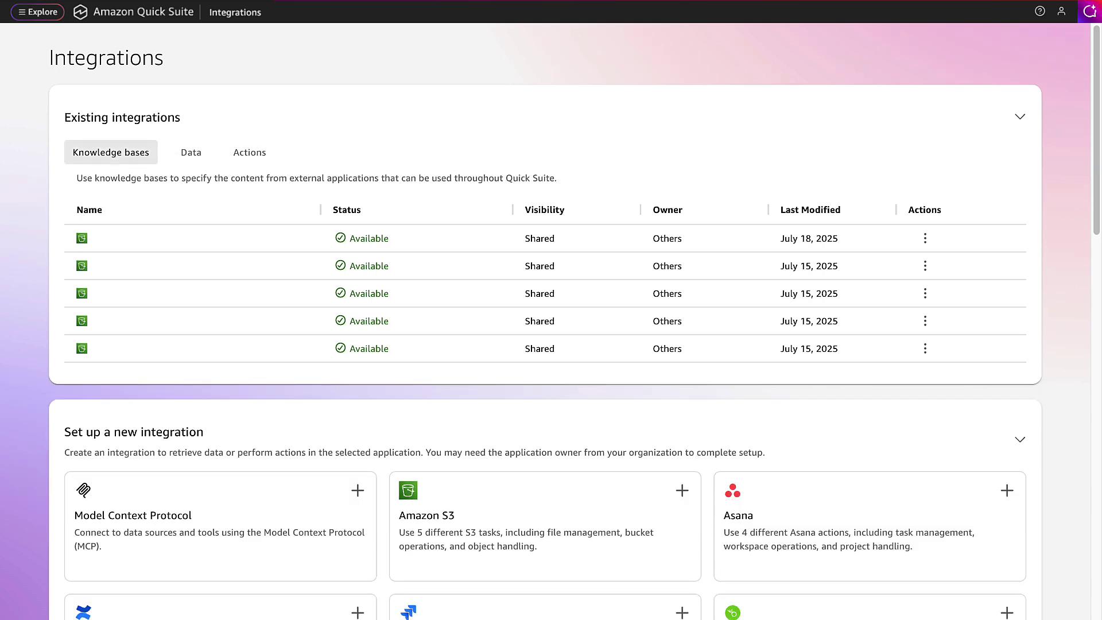
click(1007, 490)
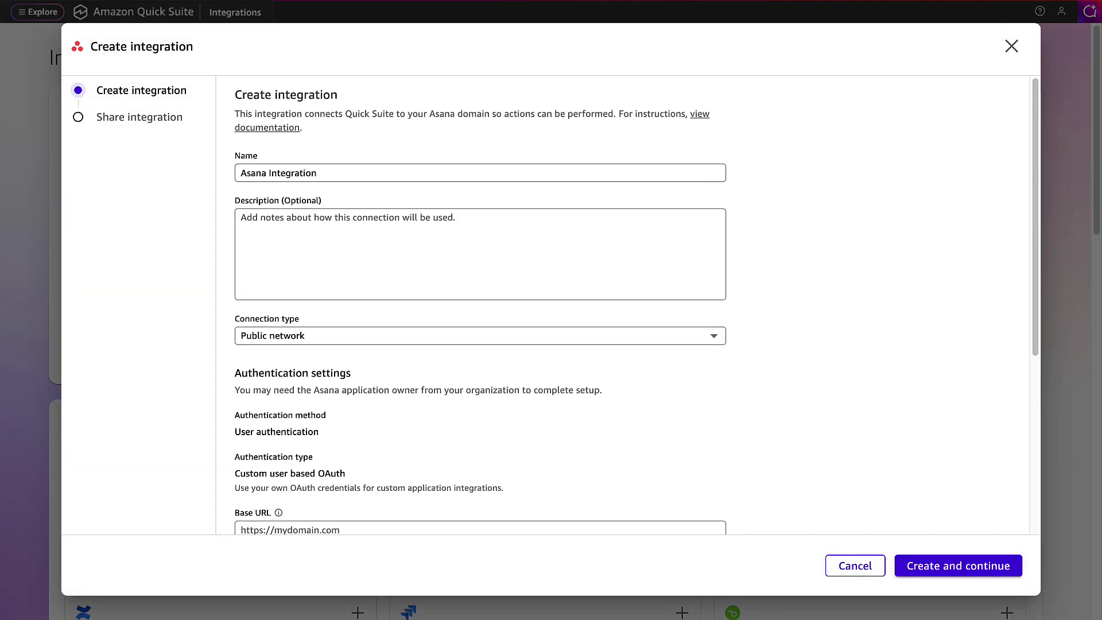
text(Recall customer tickets from asana projects. Describe the initial problem, customer name, and status of ticket.)
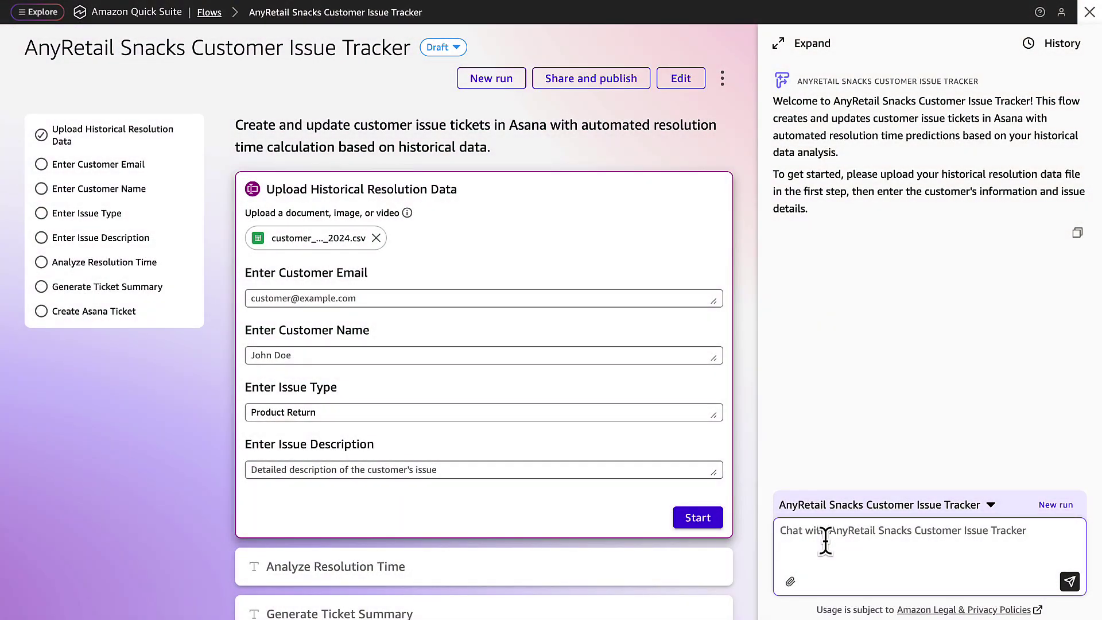
Send the late-shipping customer email to the flow and submit the workspace ID for the Asana ticket.
key(ctrl+v)
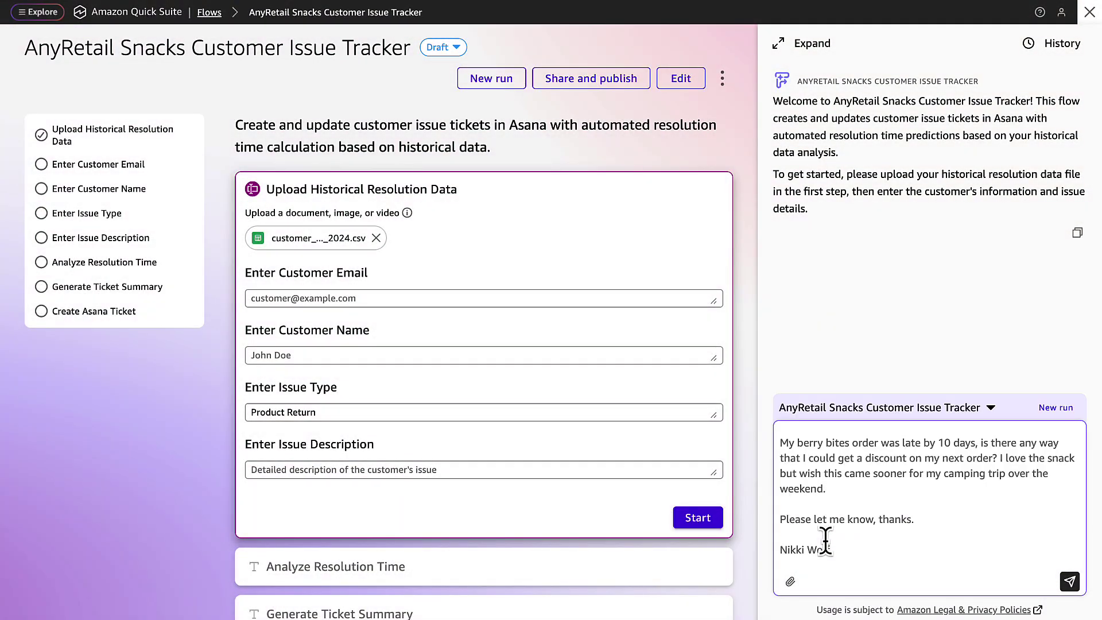
click(1070, 582)
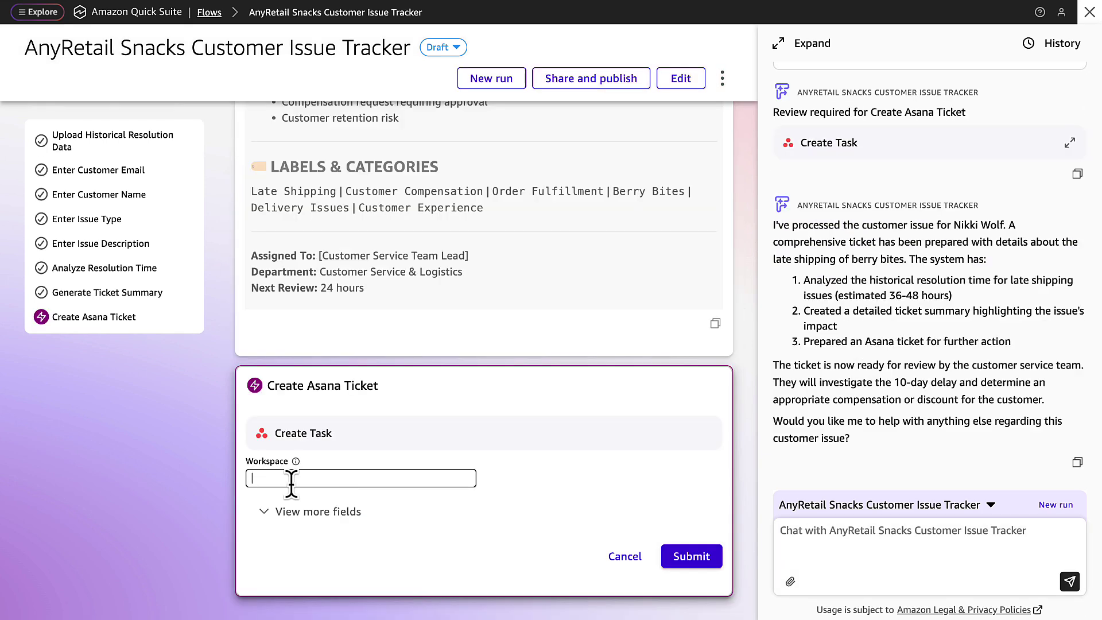
key(ctrl+v)
click(692, 557)
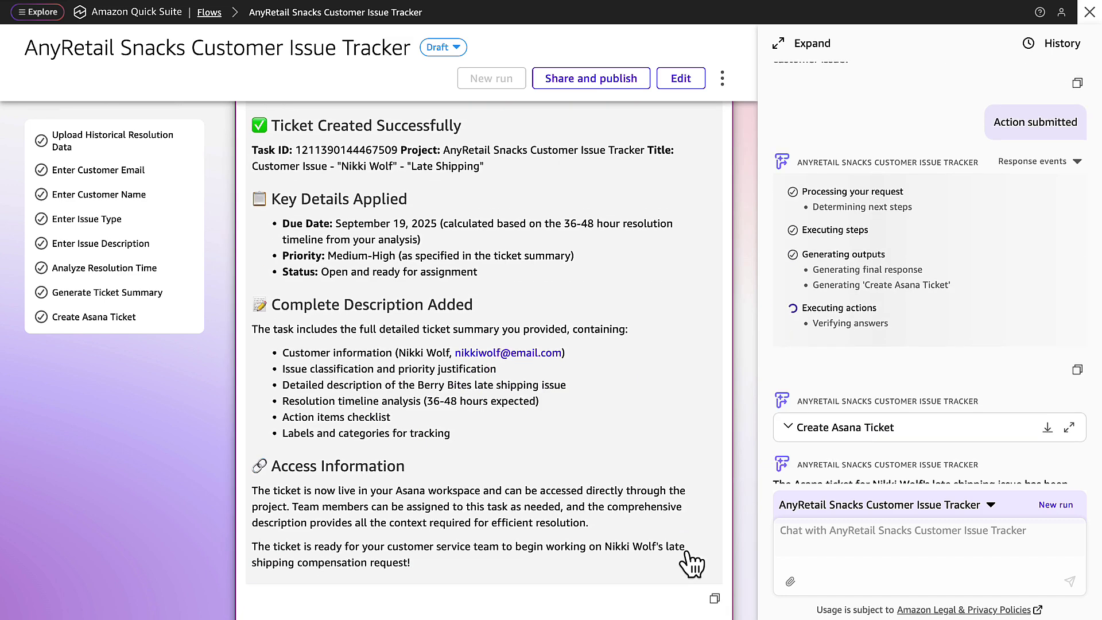
scroll(733, 450, up, 3)
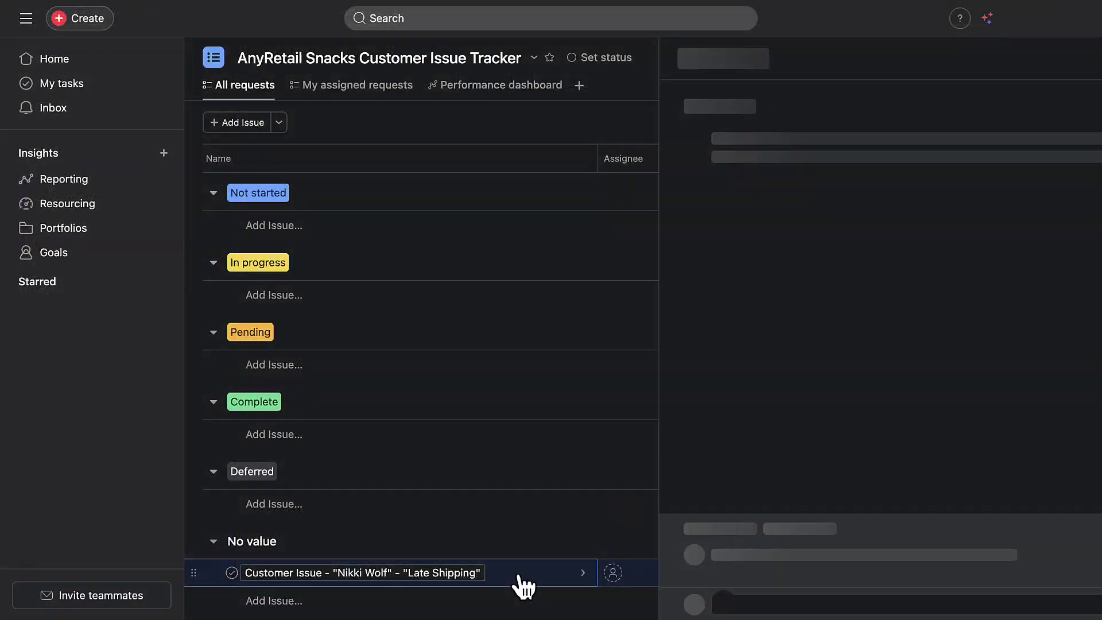
Open the Late Shipping customer issue task's detail pane in Asana.
click(522, 577)
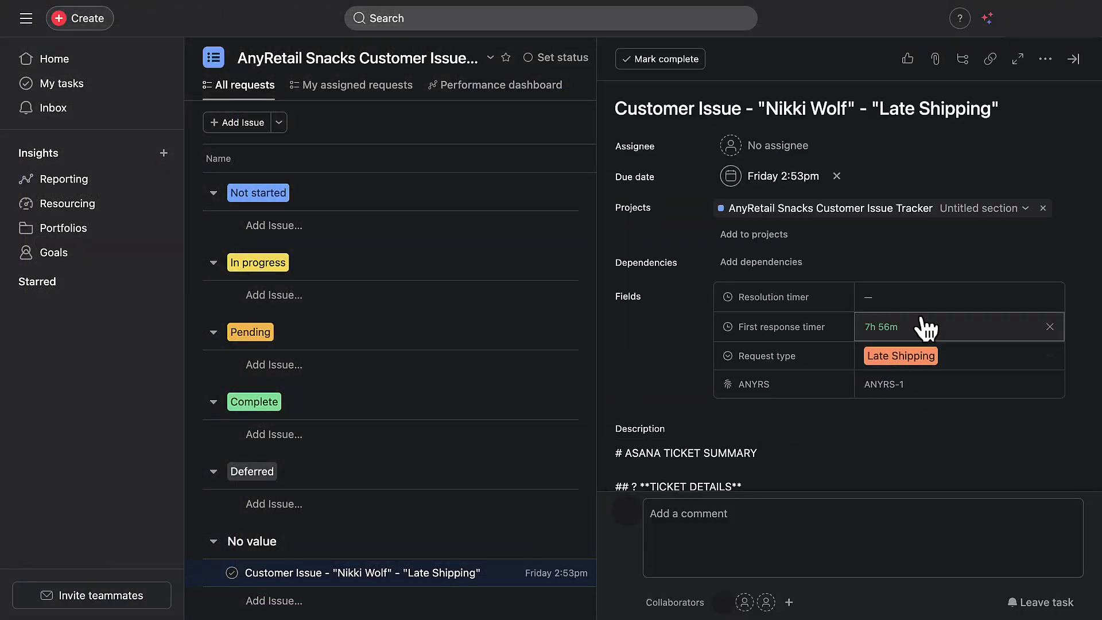
click(923, 297)
click(895, 254)
scroll(776, 258, down, 8)
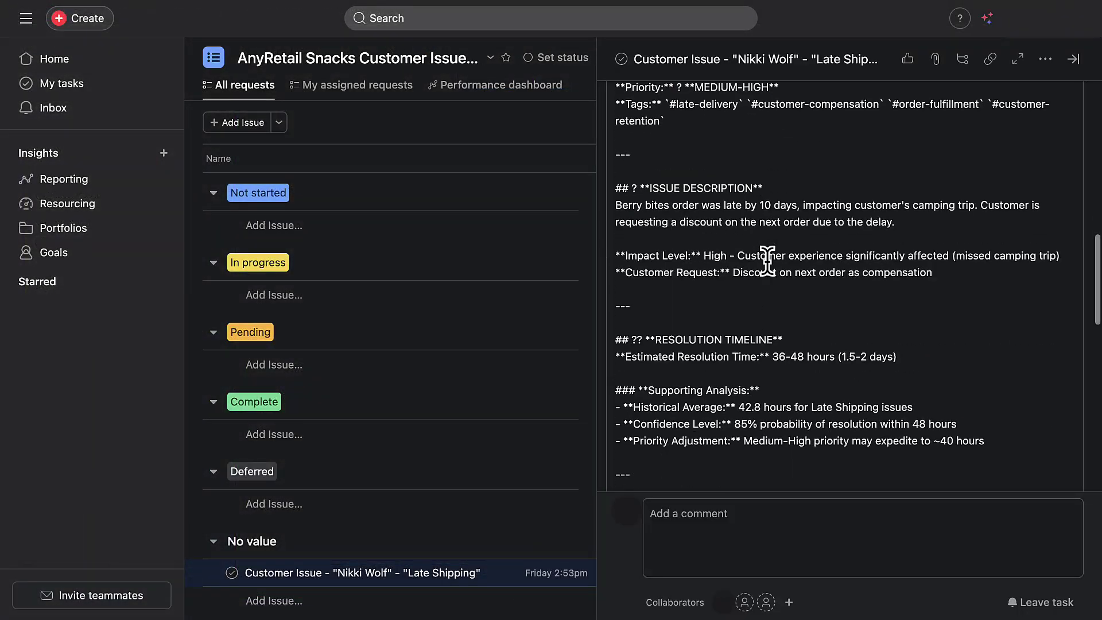
scroll(766, 261, down, 3)
scroll(766, 261, down, 5)
scroll(766, 261, down, 3)
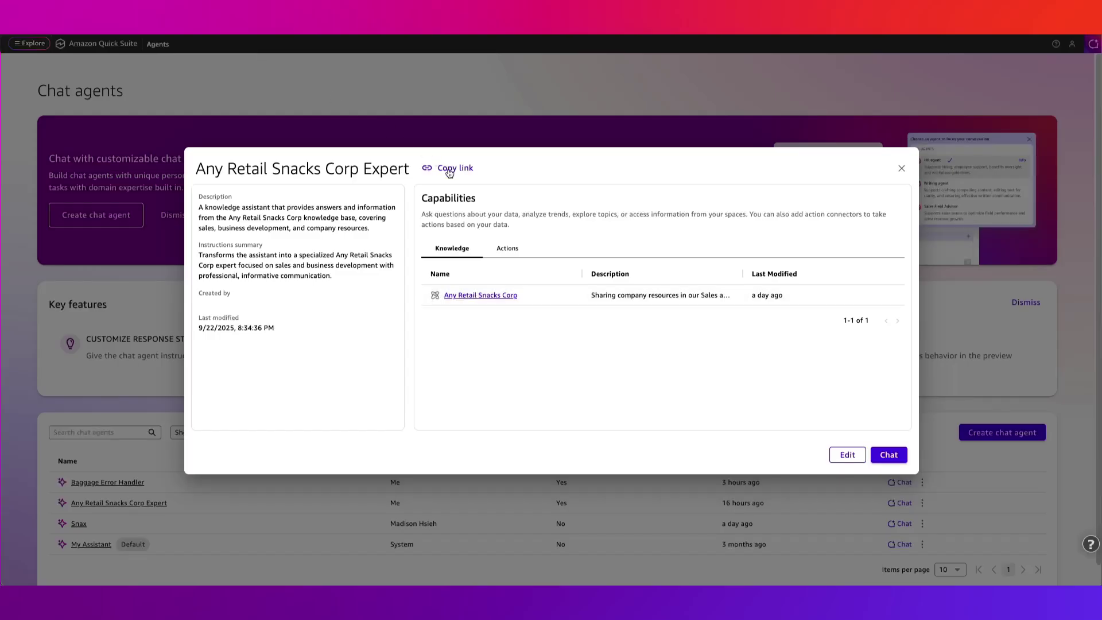
Show the Expert agent's connected Actions and open the Slack integration details.
click(506, 248)
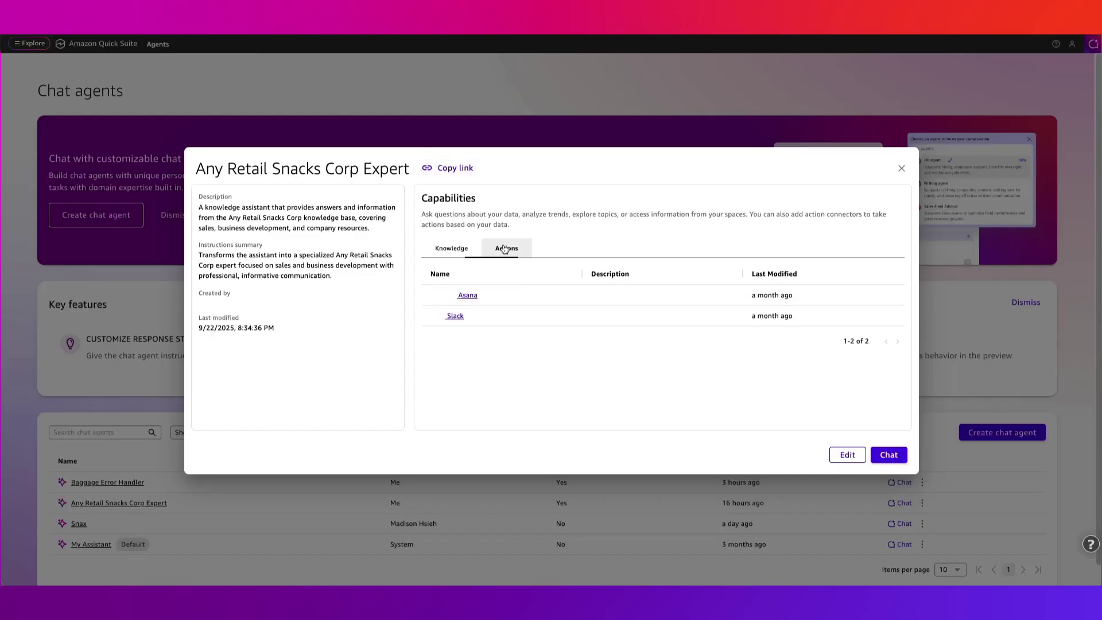
click(446, 319)
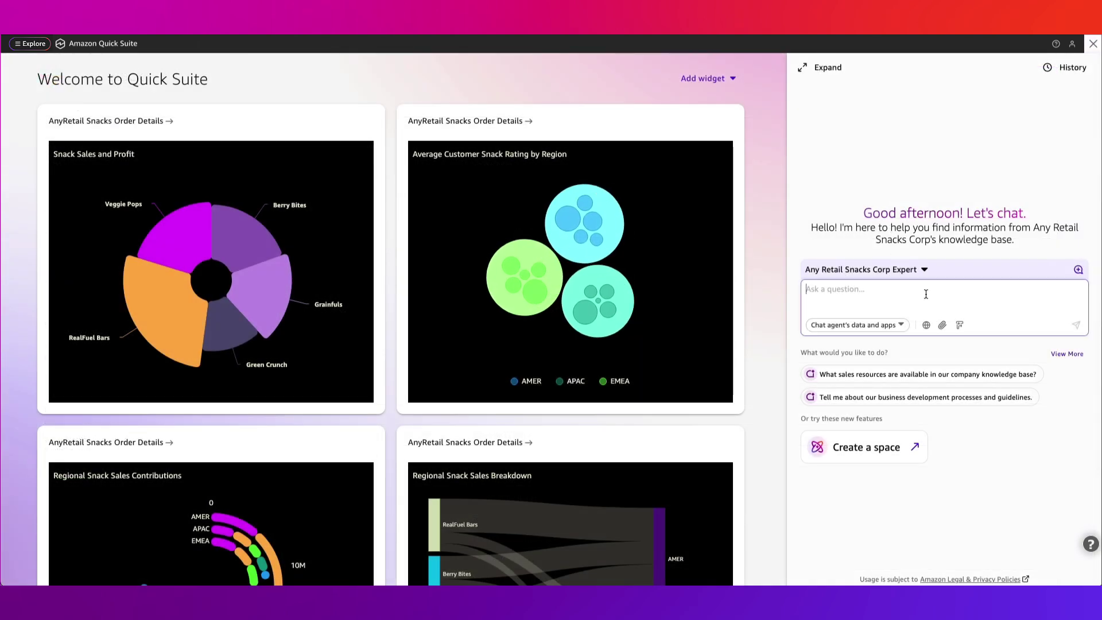
text(Give me a trend of RealFuel Bars MoM sales)
Get the RealFuel Bars MoM trend from the agent and send it over Slack.
click(1076, 325)
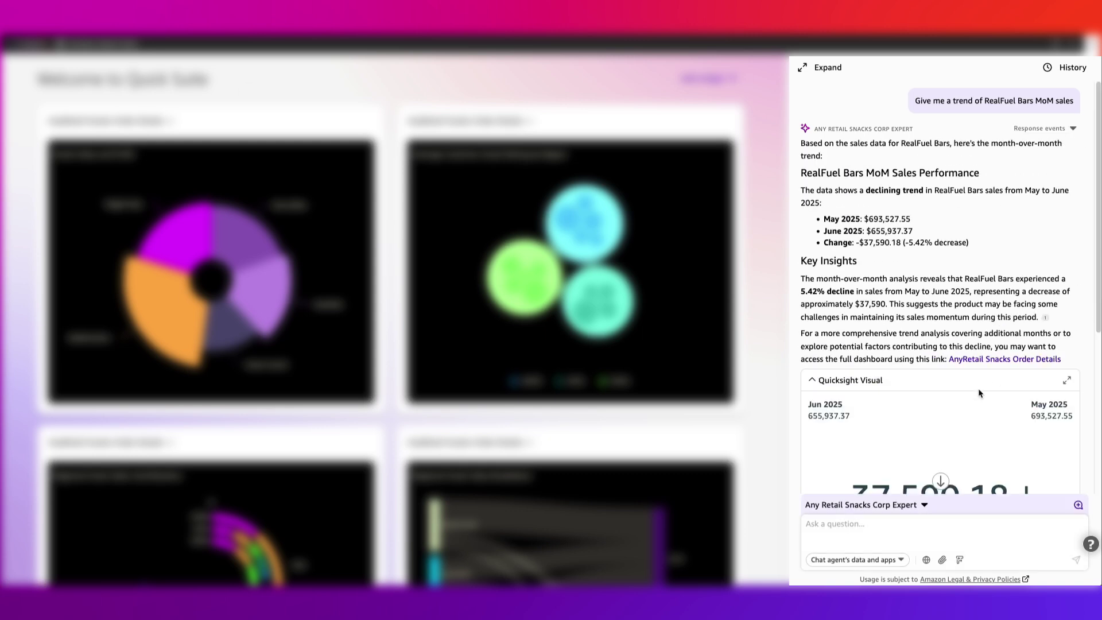
scroll(969, 394, down, 3)
scroll(971, 399, down, 1)
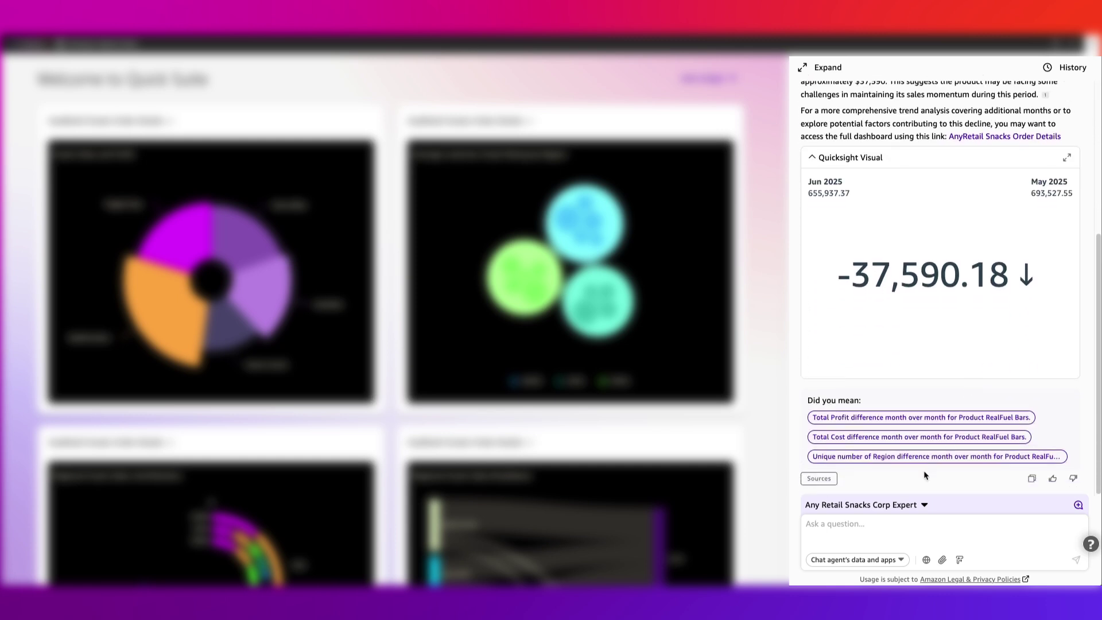
click(869, 523)
click(1076, 560)
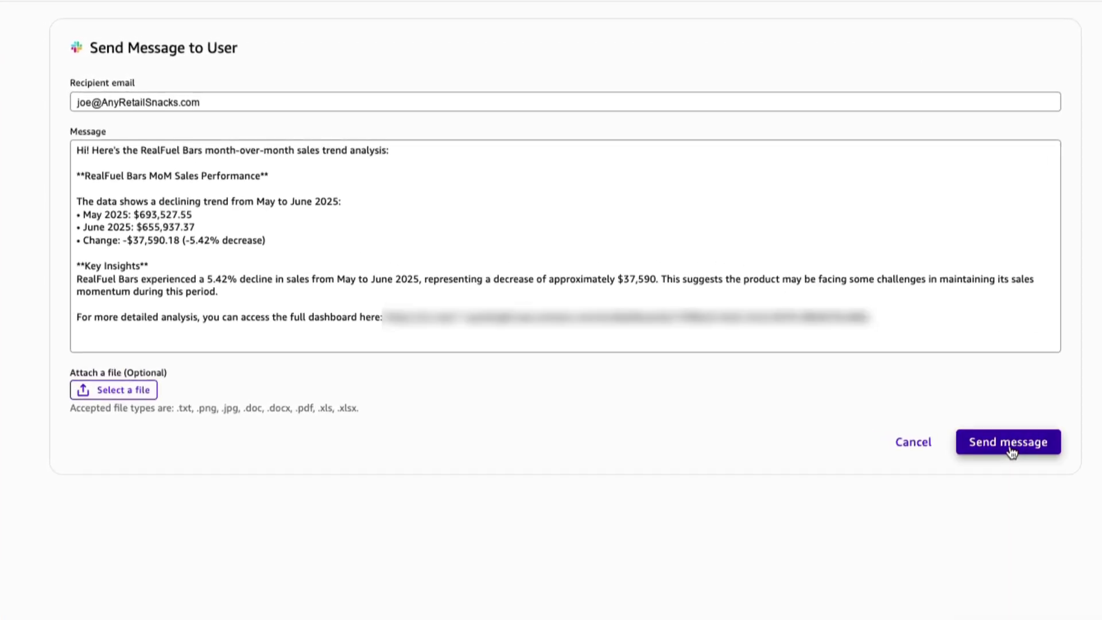
click(1009, 442)
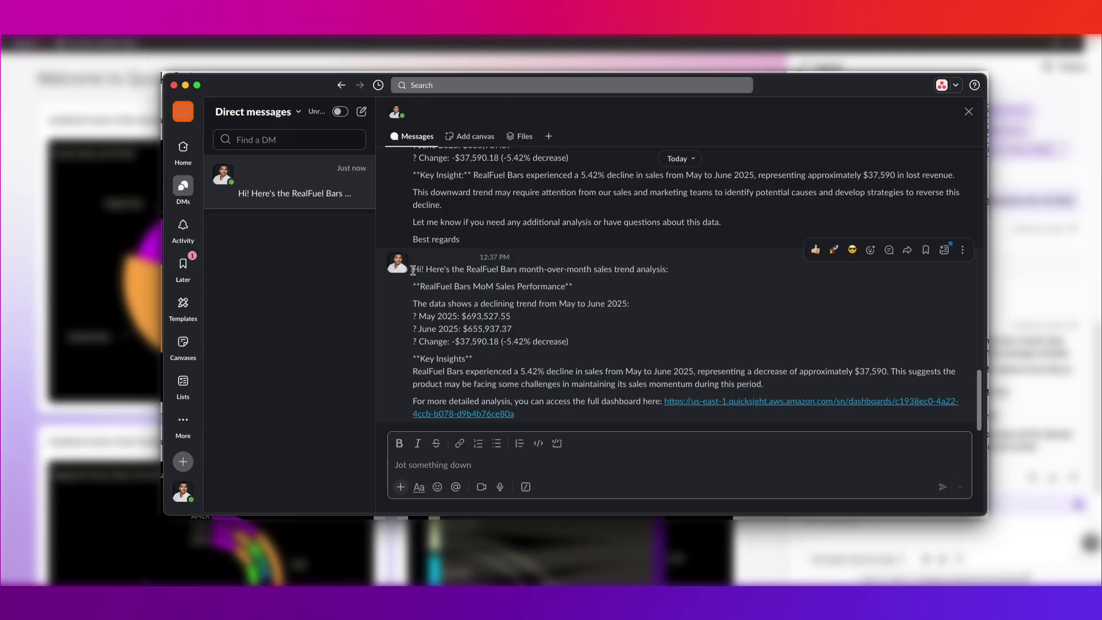
drag(412, 269, 590, 412)
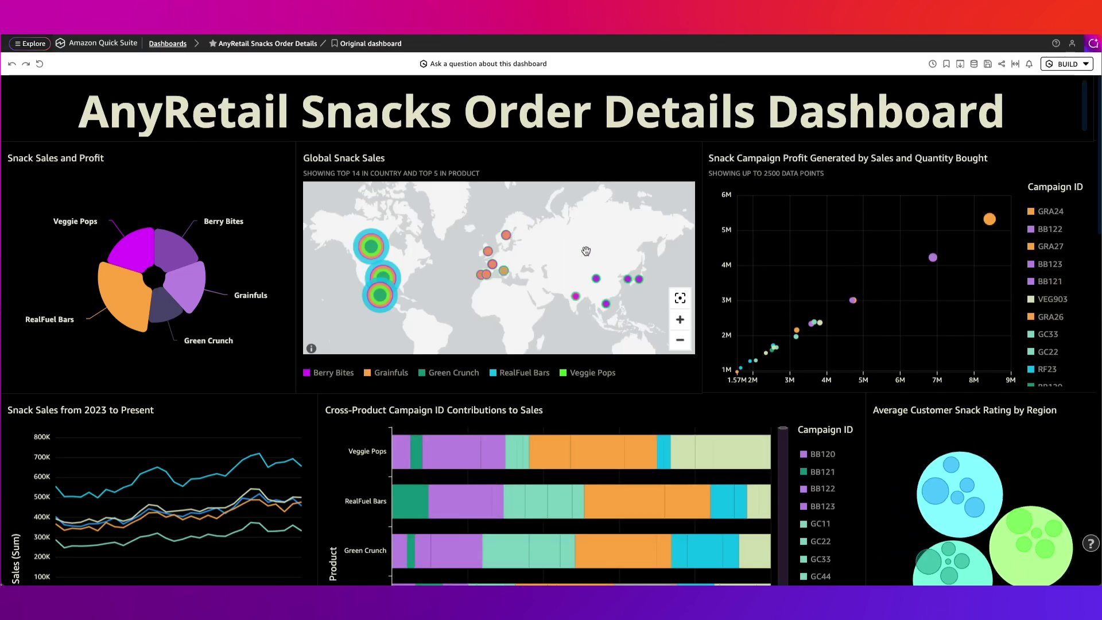
scroll(552, 228, down, 5)
scroll(794, 234, down, 4)
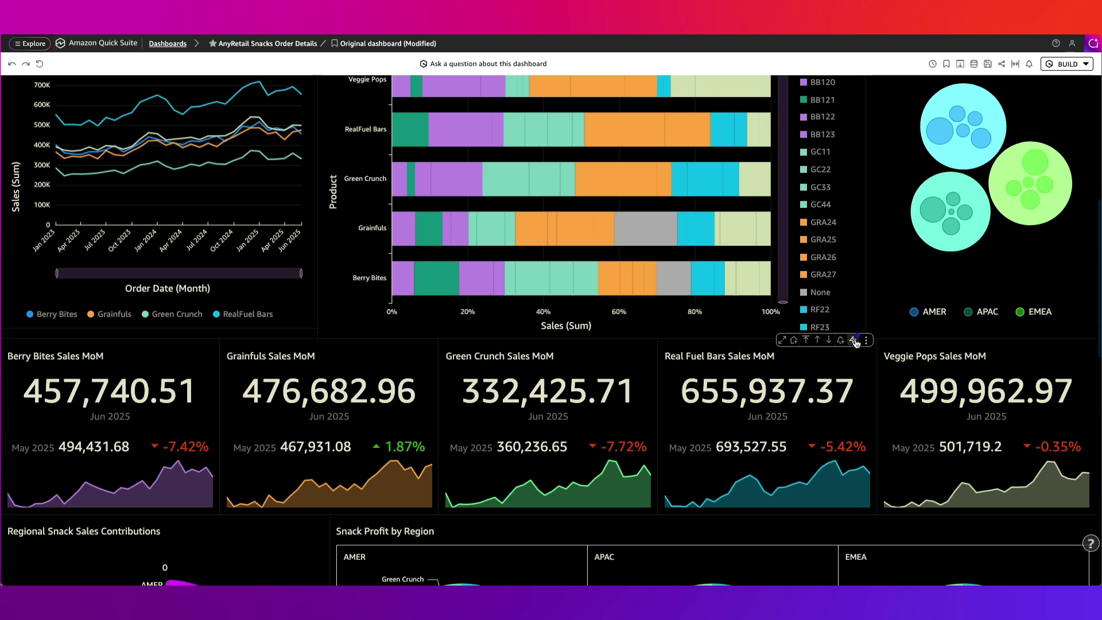
Send the Real Fuel Bars Sales MoM visual via AWS Slack, asking why sales are declining.
click(855, 341)
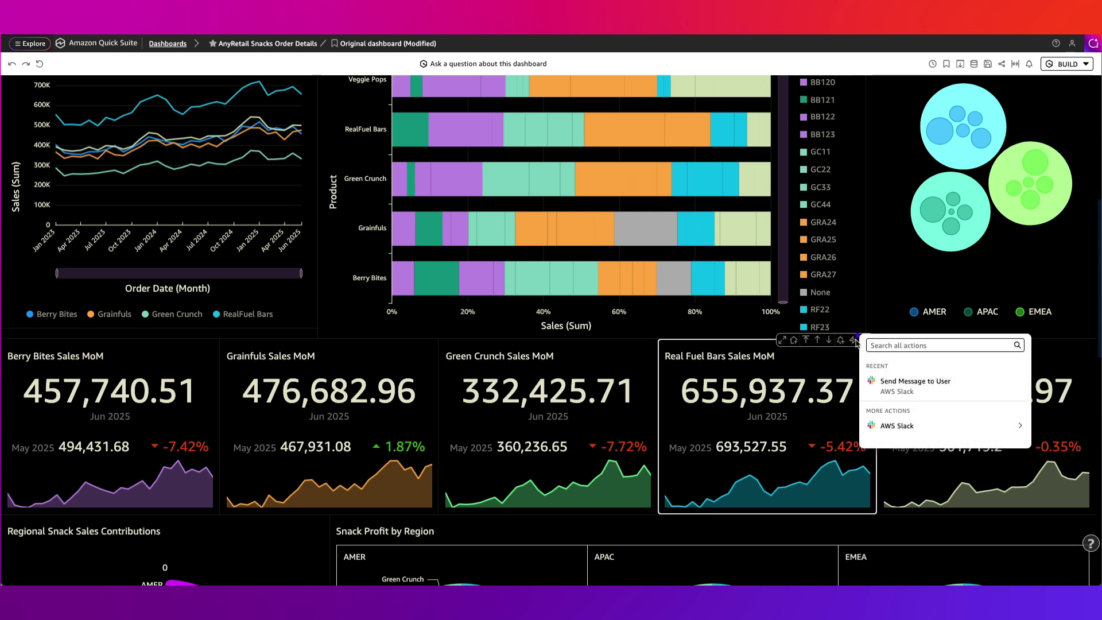
click(918, 427)
click(916, 449)
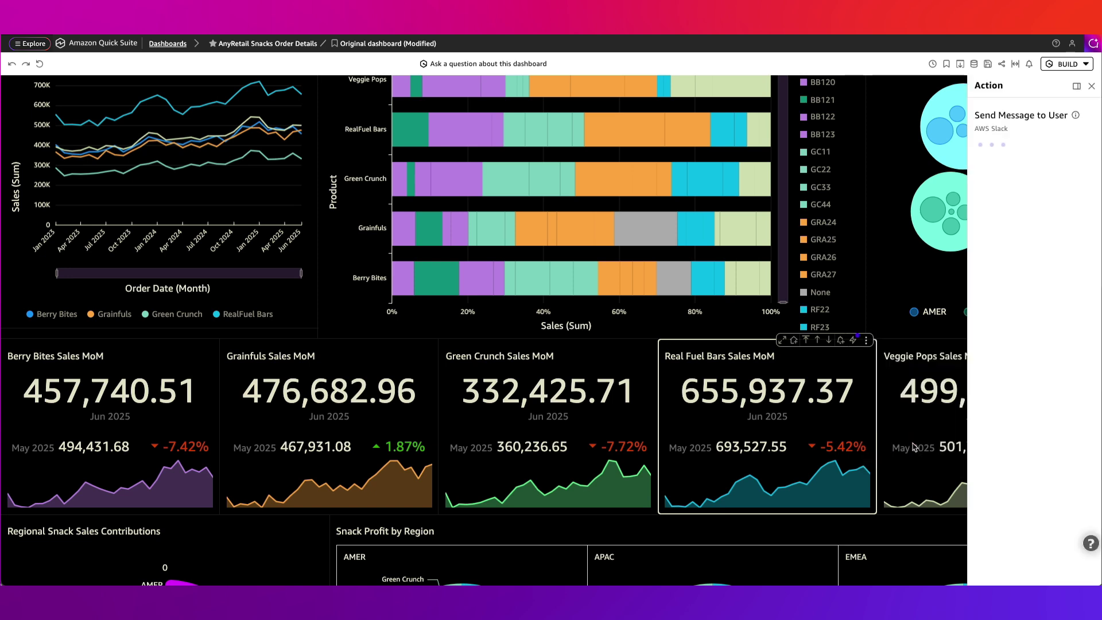
click(1033, 159)
click(1002, 208)
text(RealFuel Bars MoM sales are declining. Can you have you team find out why?)
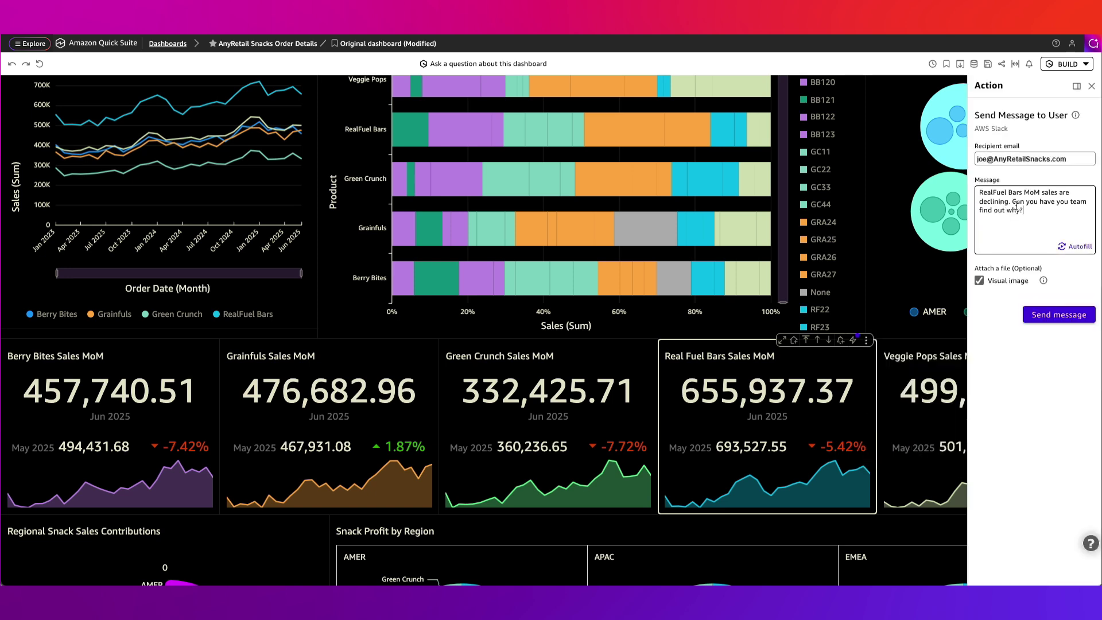
click(1061, 316)
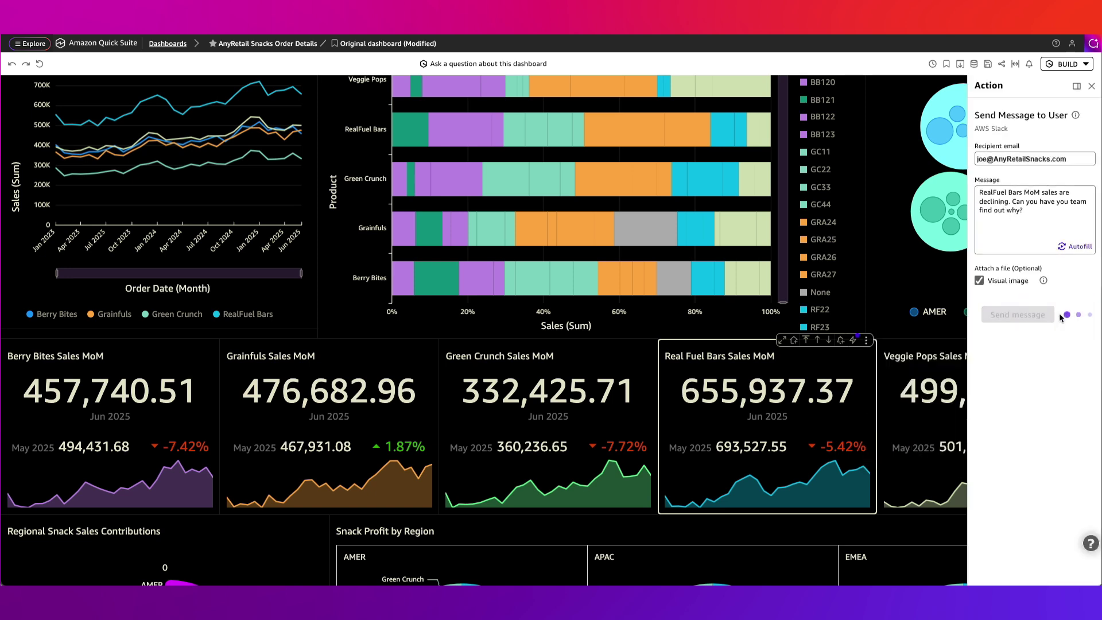